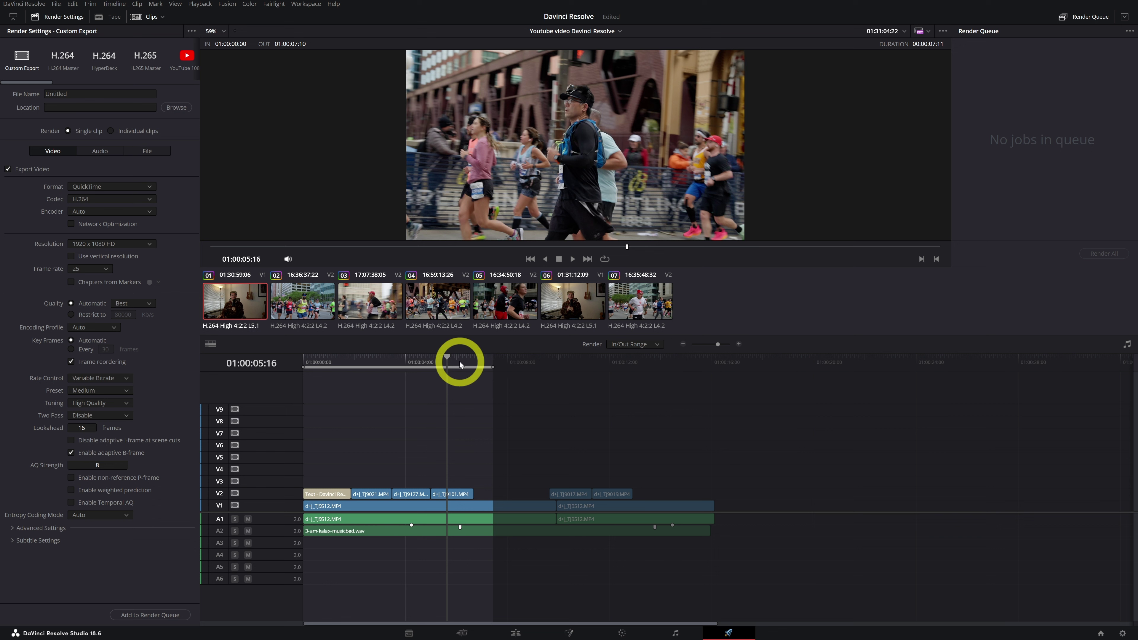
Step: On the Edit page, mark the timeline's out point at the end of the last clip, 01:00:16:03, and return the playhead to the start
left_click(489, 361)
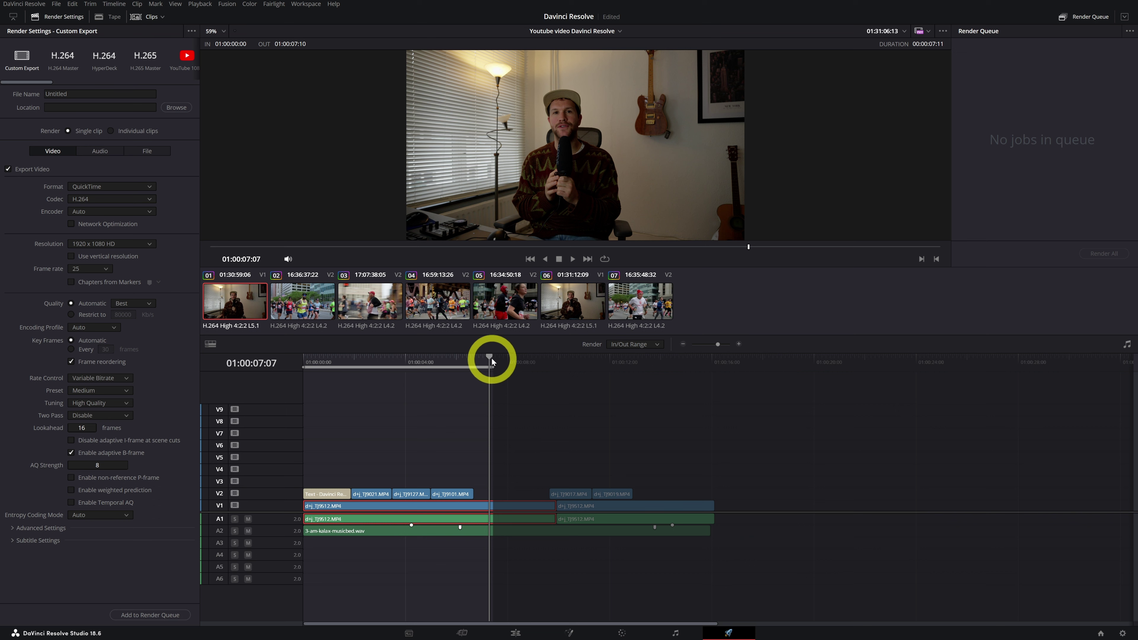
left_click_drag(490, 358, 714, 382)
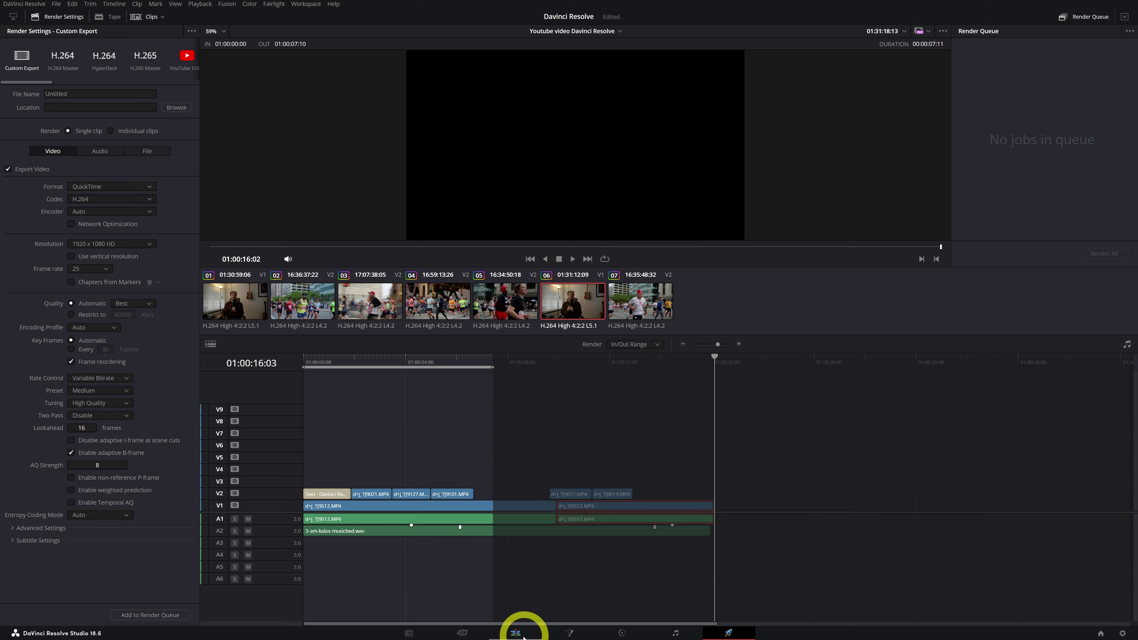
left_click(515, 633)
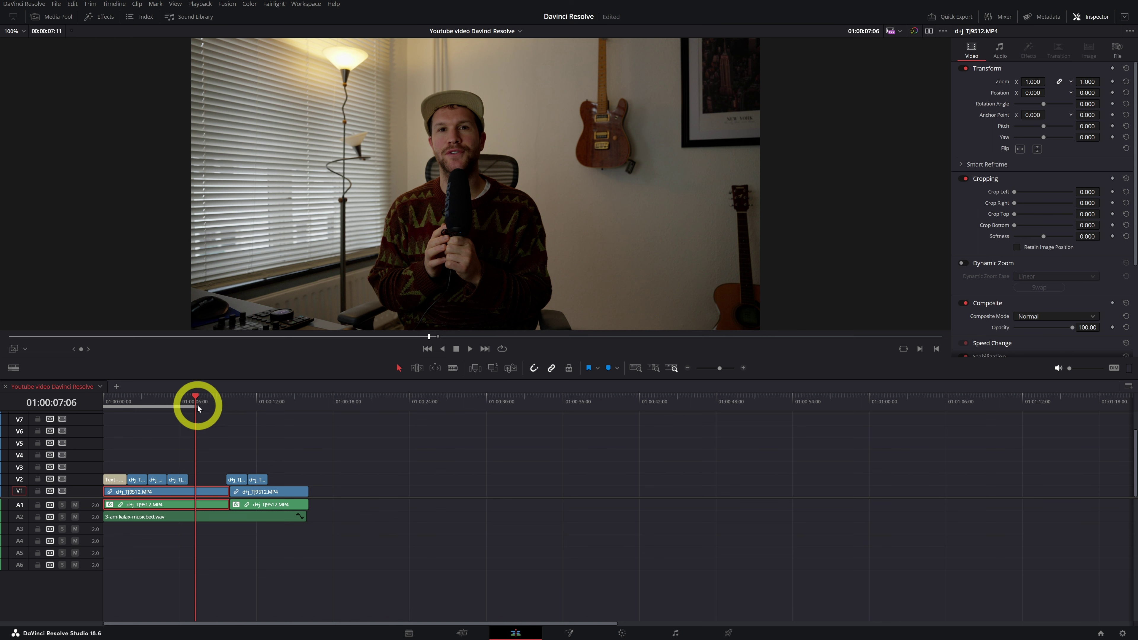
left_click_drag(198, 406, 309, 427)
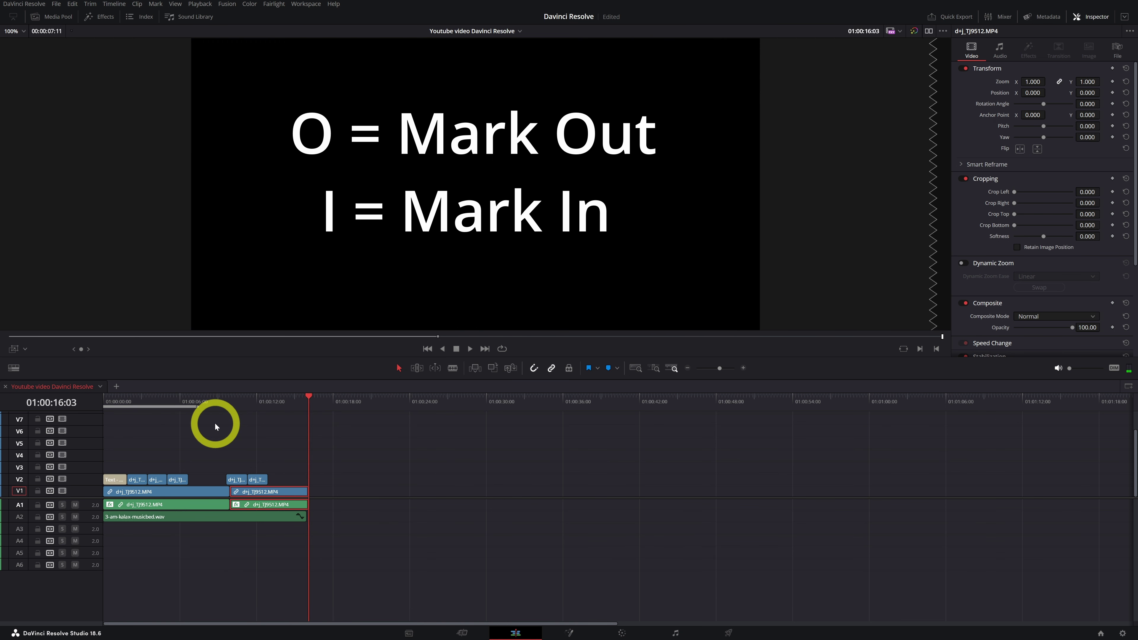
key("o")
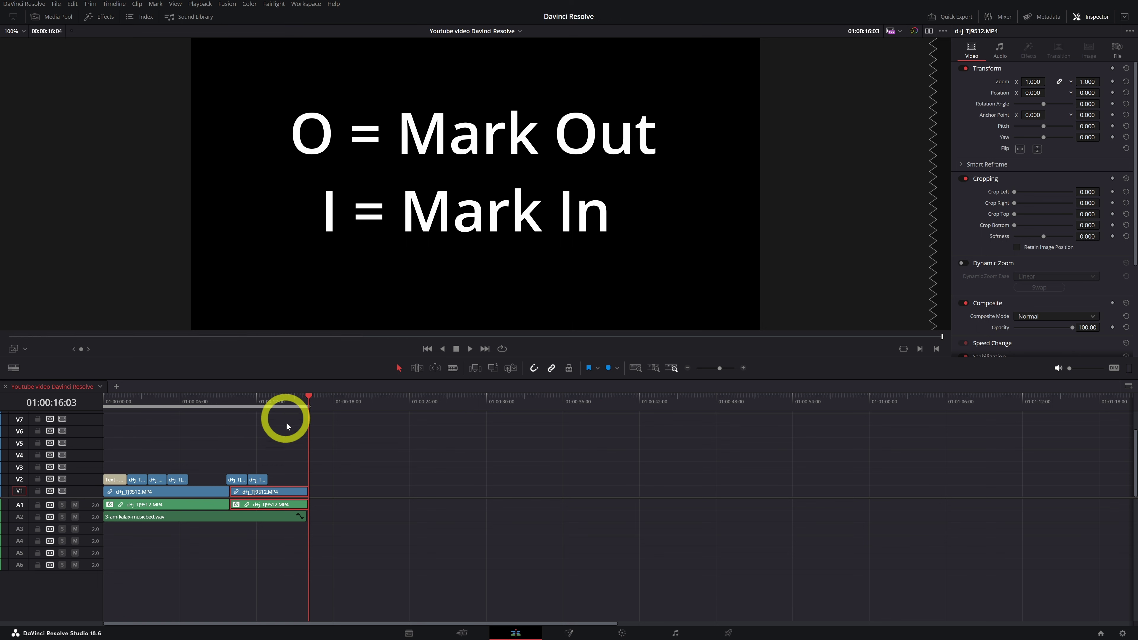
left_click_drag(300, 401, 25, 382)
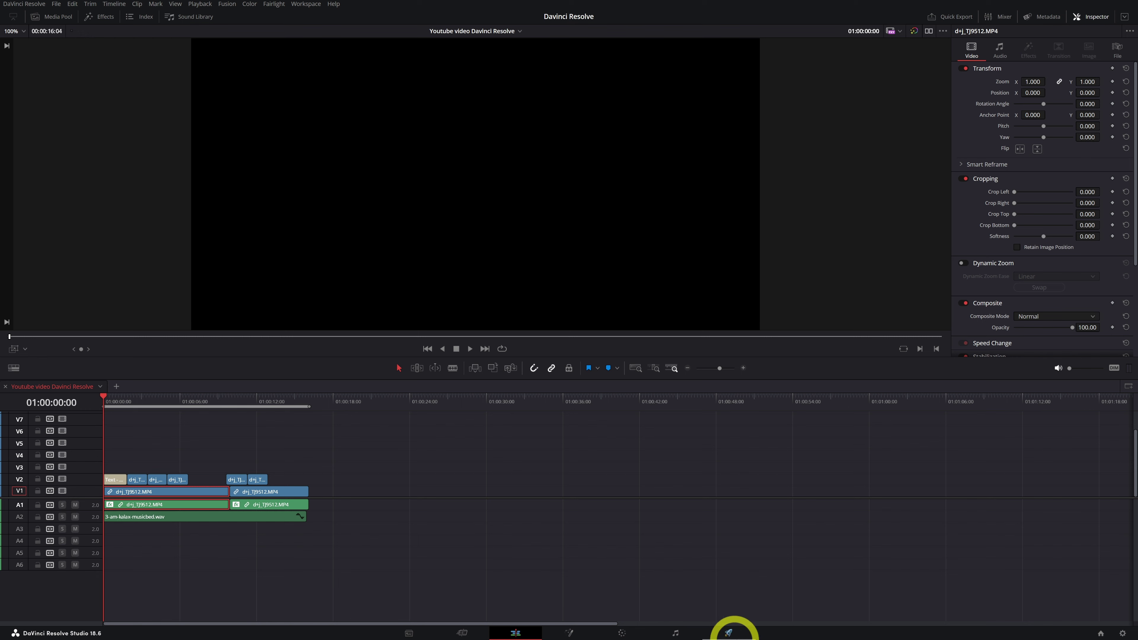
Step: On the Deliver page, choose the YouTube 1080p render preset and name the output file "Davinci Resolve"
left_click(728, 632)
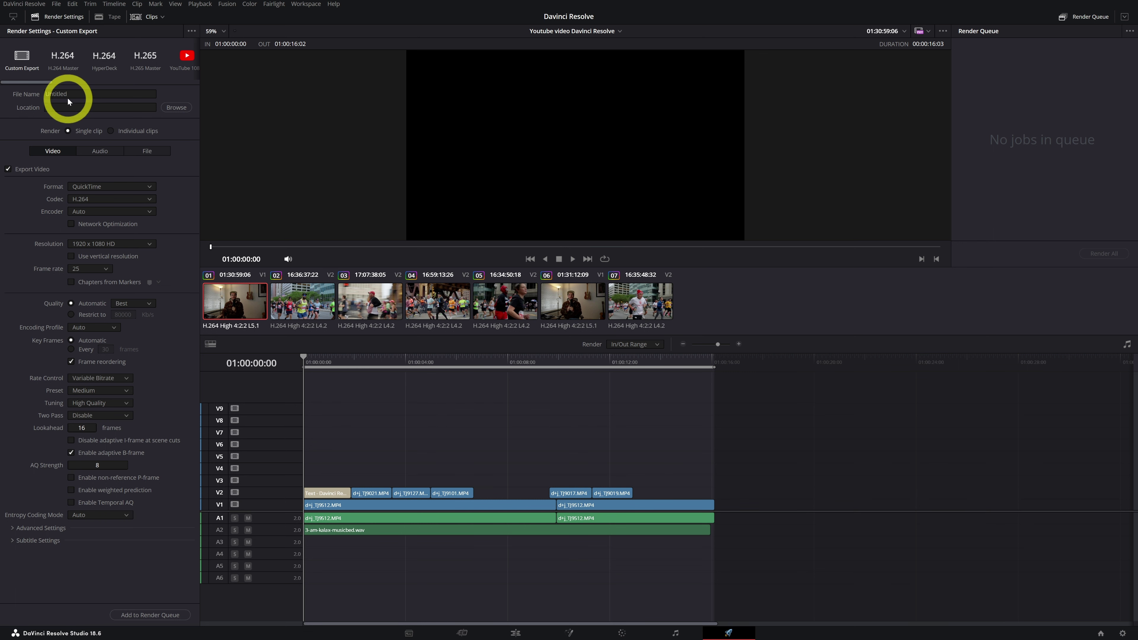
left_click_drag(36, 82, 53, 83)
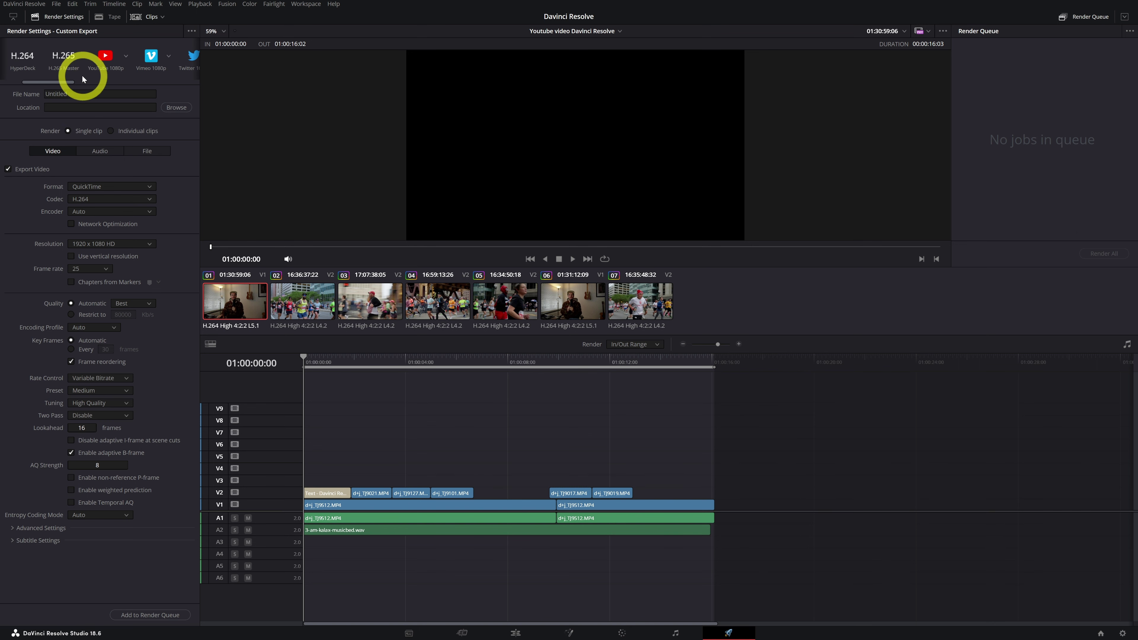
left_click(100, 58)
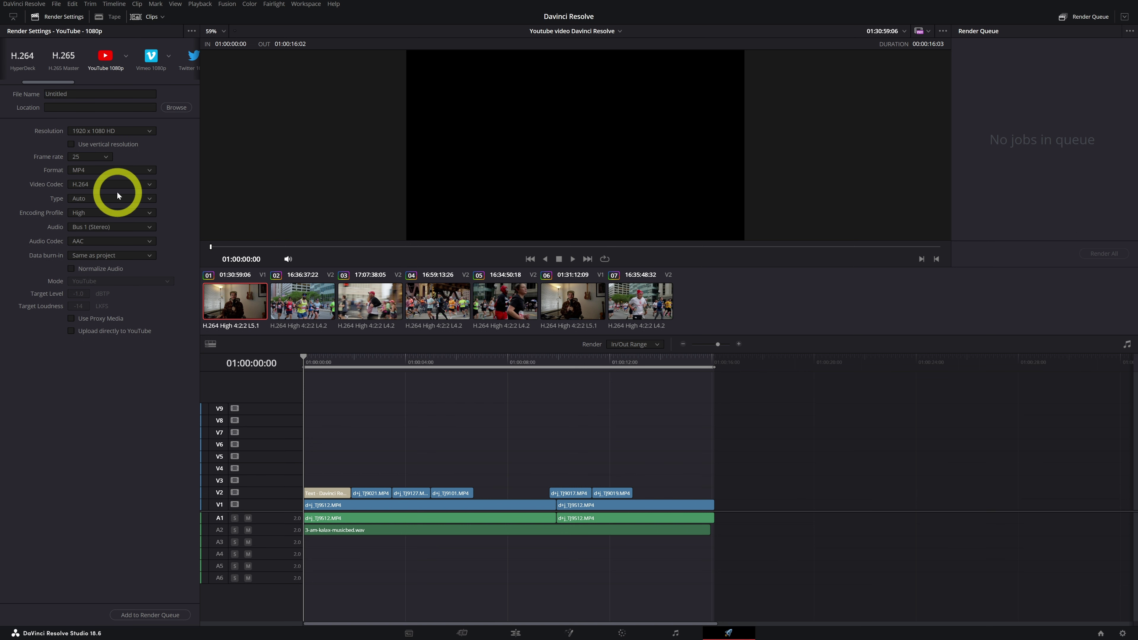
left_click(68, 94)
type("Davinci Resolve")
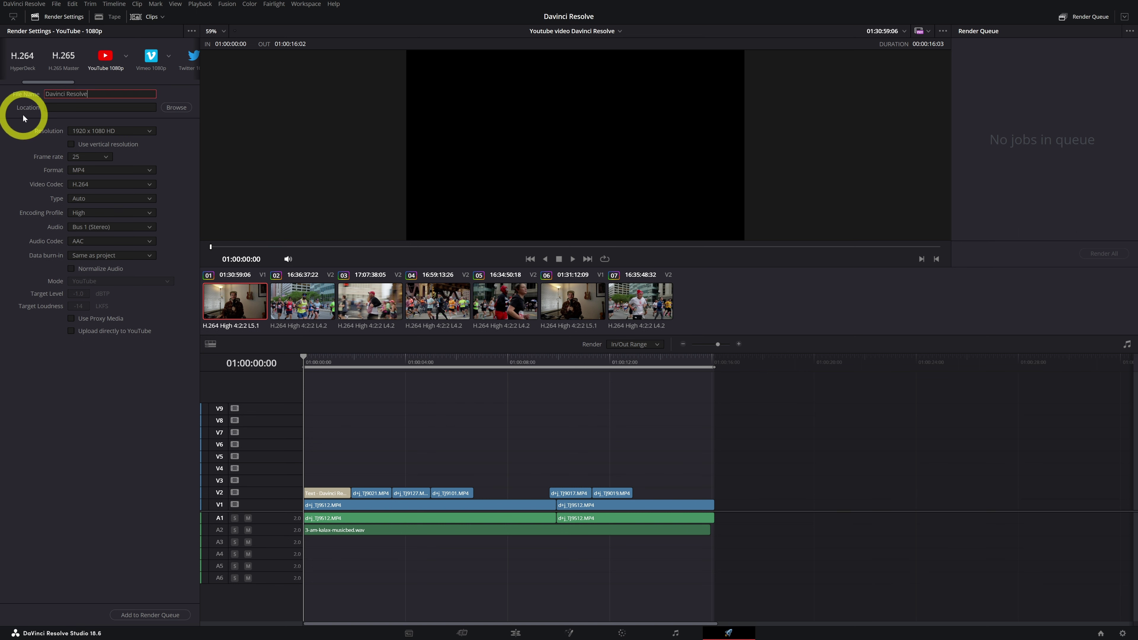
Step: Set the render location to the Final Export folder and add the YouTube job to the render queue
left_click(169, 108)
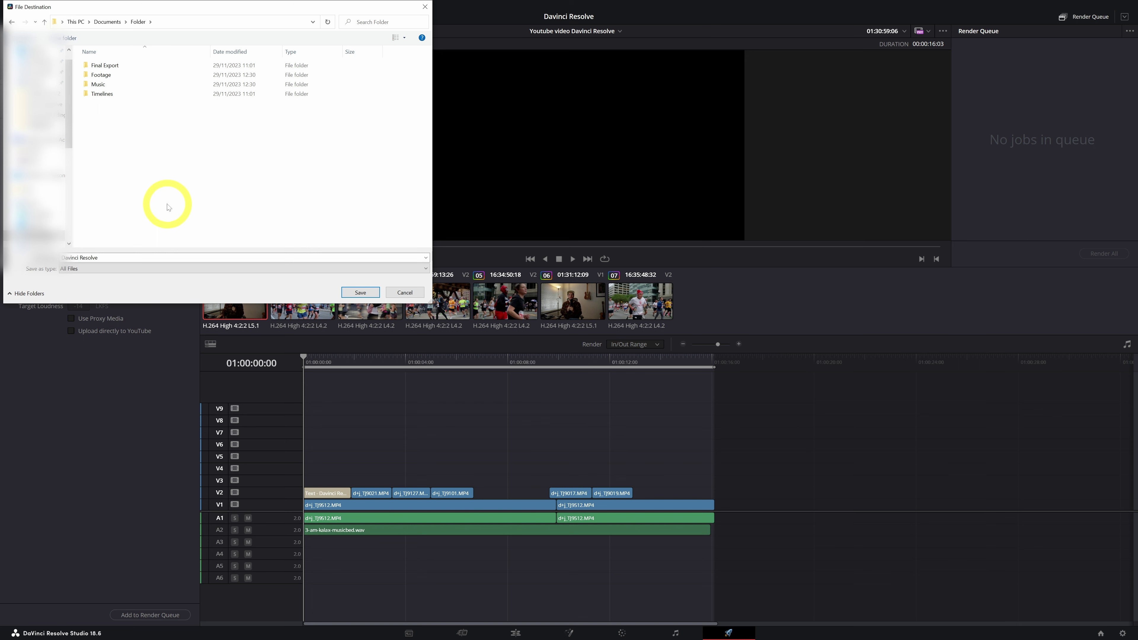
double_click(100, 67)
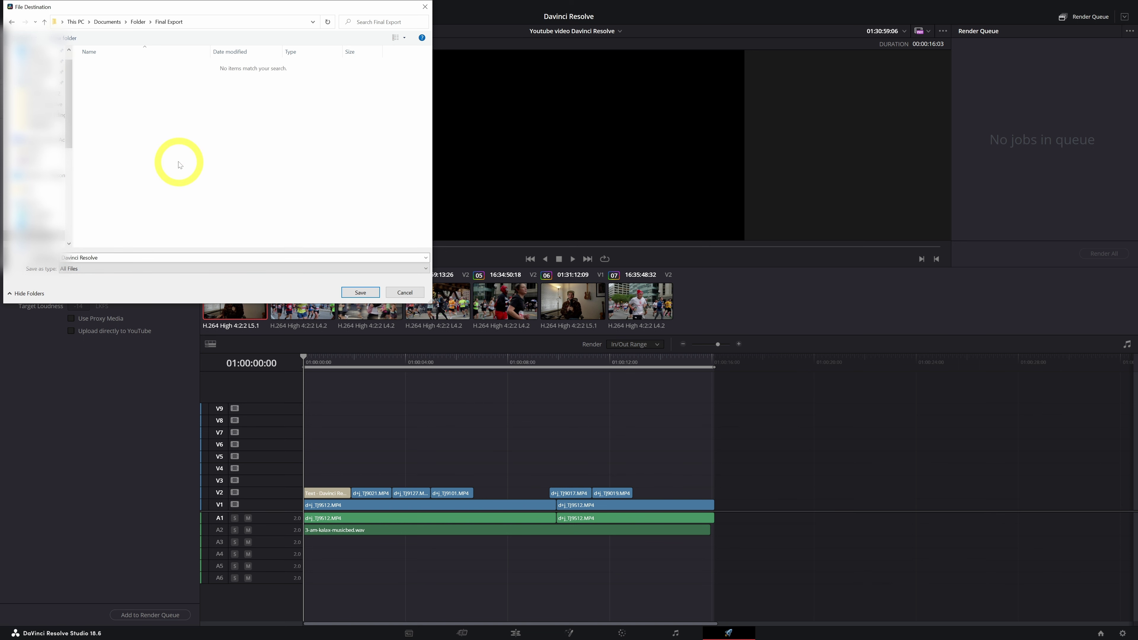
left_click(354, 292)
left_click(124, 616)
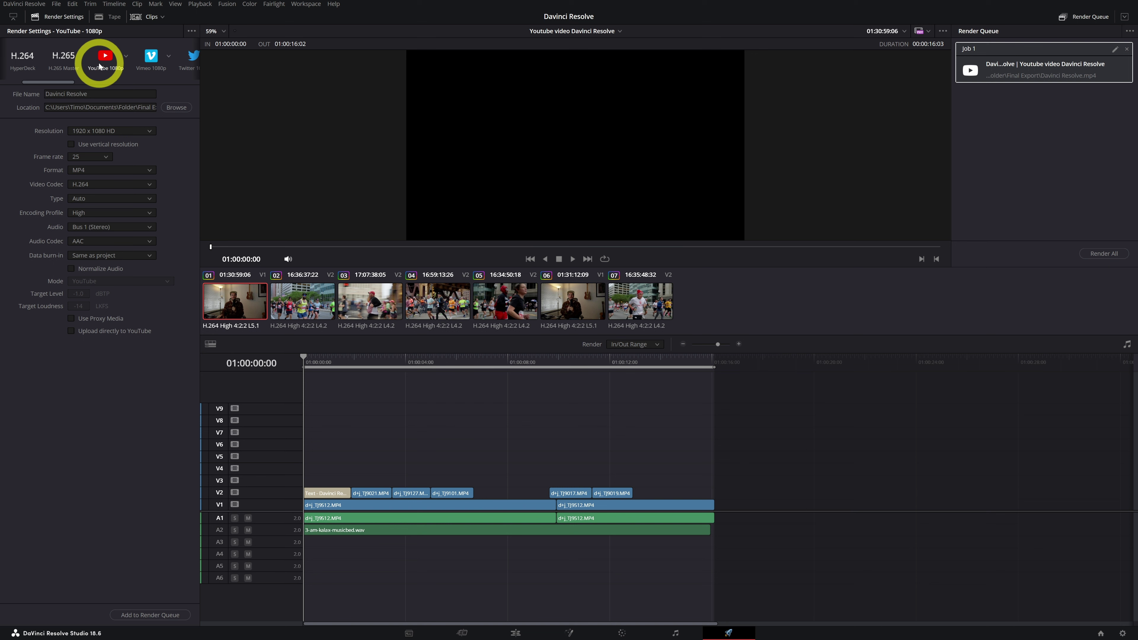
Step: Review the render settings offered by the Vimeo, TikTok and YouTube 1080p presets
left_click(153, 58)
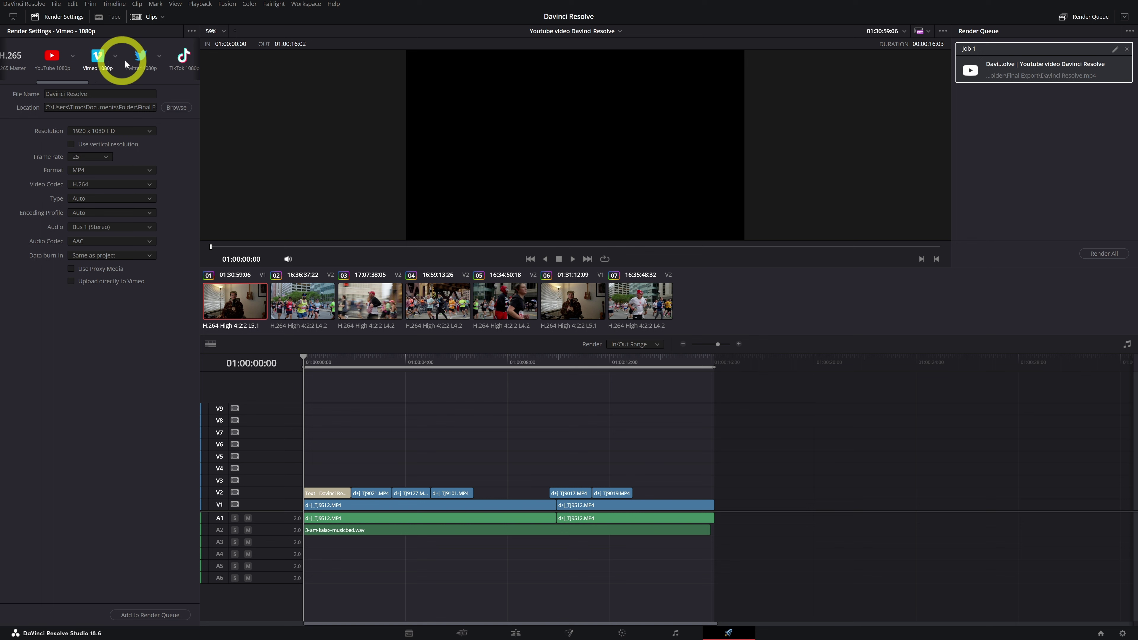
left_click(181, 59)
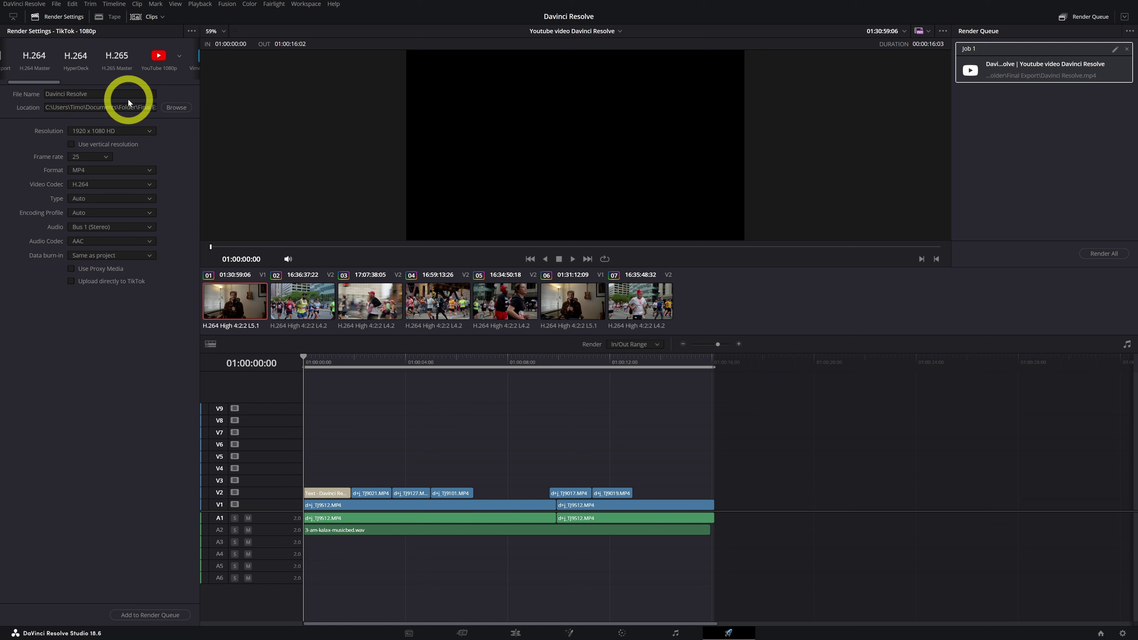
left_click(155, 60)
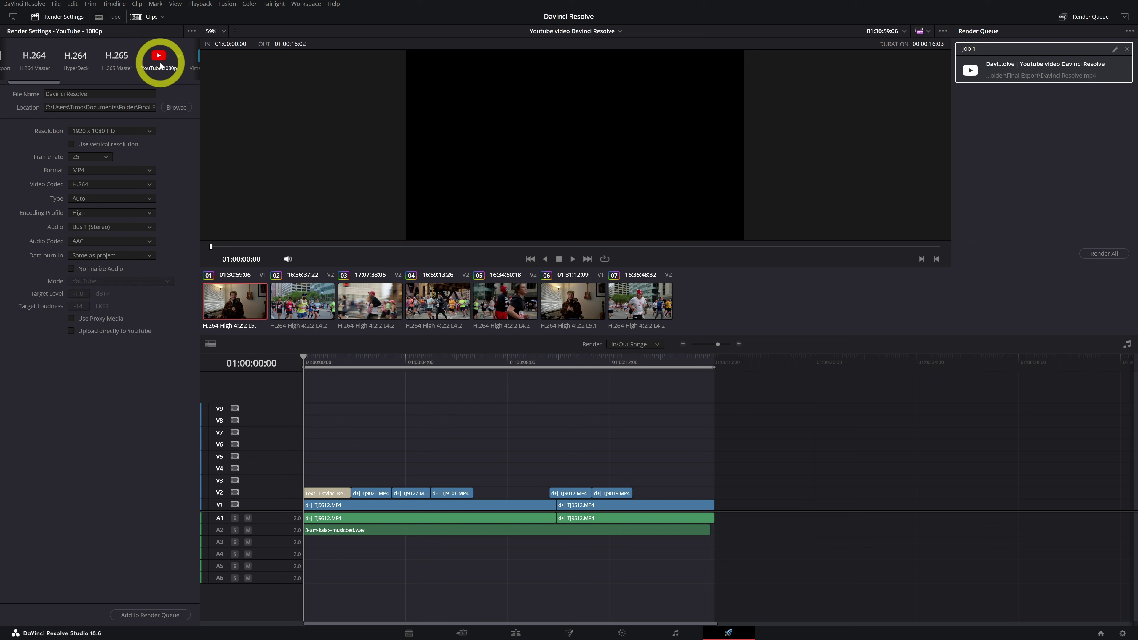
scroll(158, 64, "up", 1)
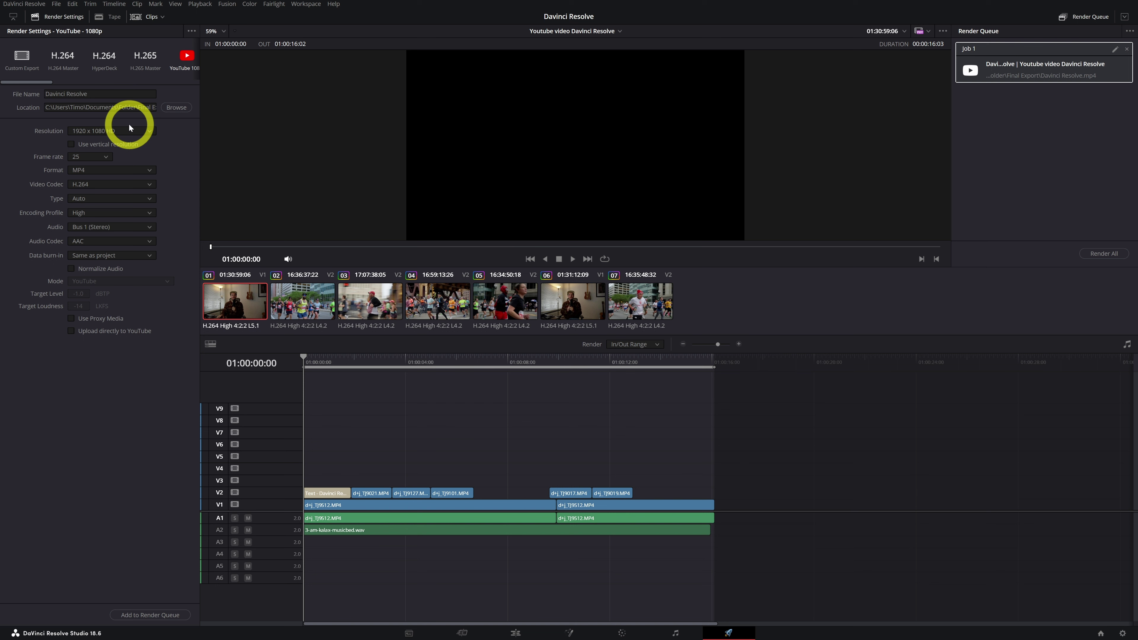
Step: Switch to the Custom Export preset and re-enter the file name as "Davinci Resolve"
left_click(24, 65)
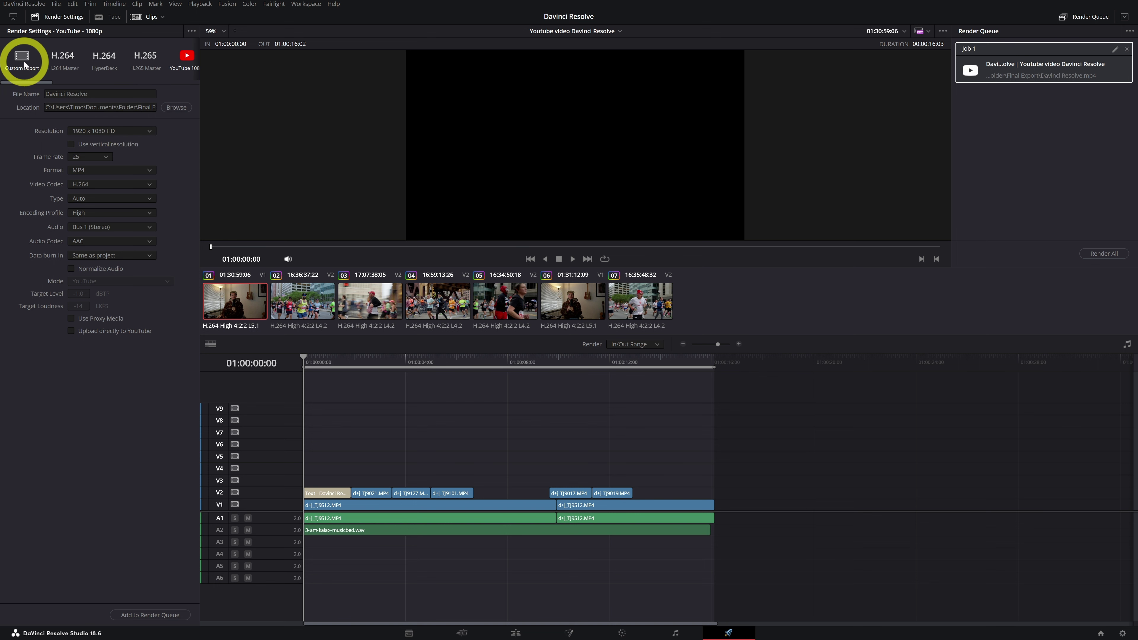
left_click(76, 93)
key("BackSpace")
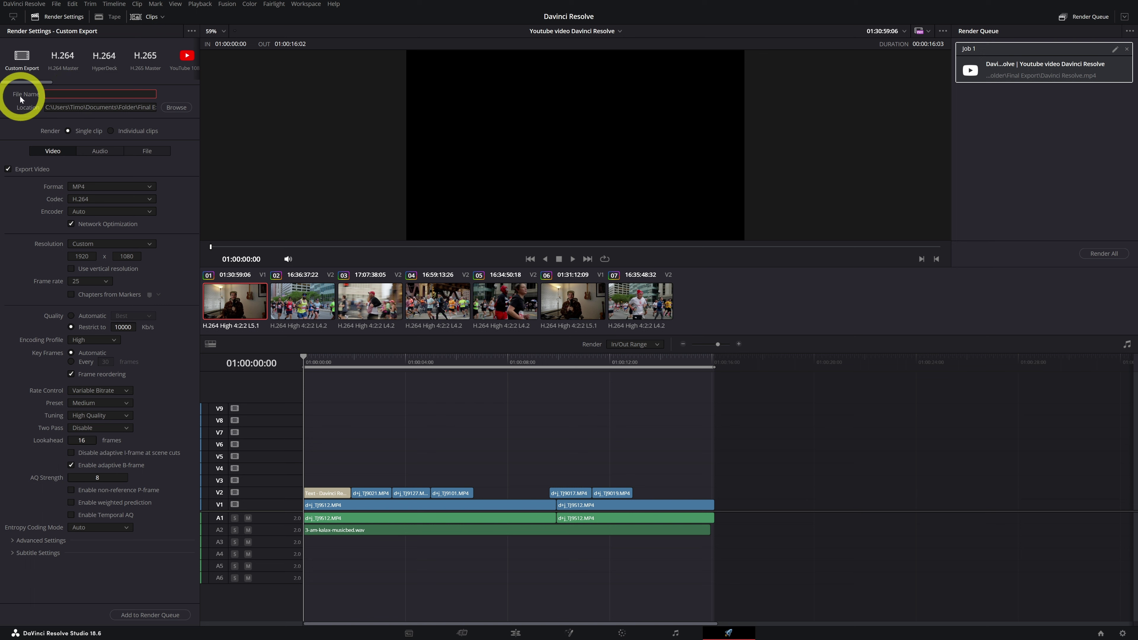
type("Davinci Resolve")
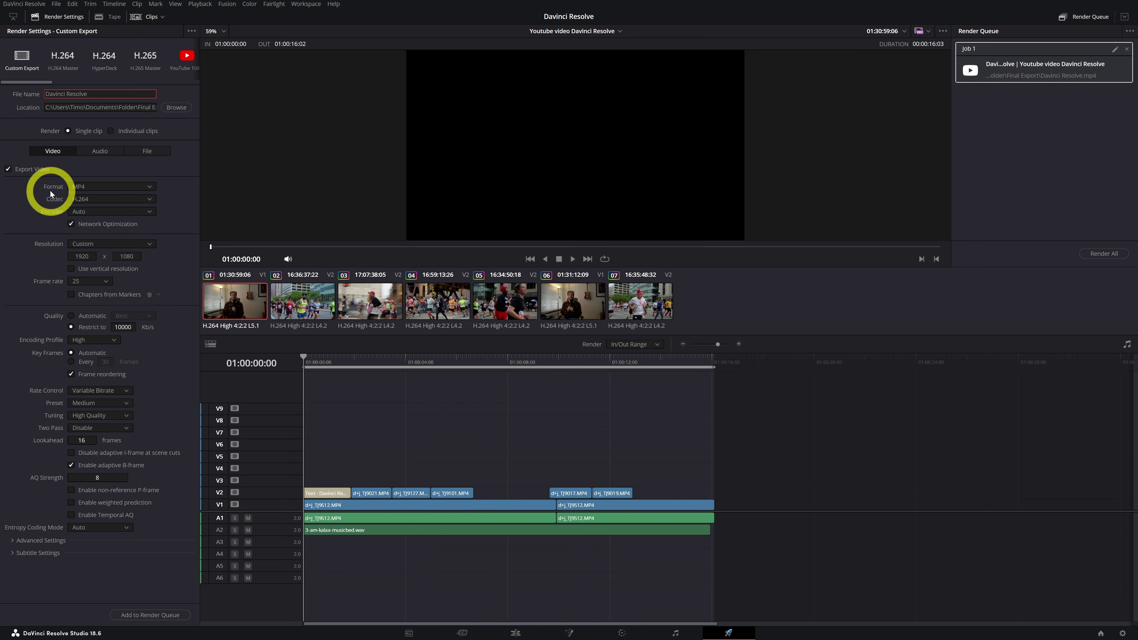
Step: Set the custom export's video format to MP4, codec to H.264 and encoder to NVIDIA
left_click(81, 188)
scroll(85, 287, "down", 1)
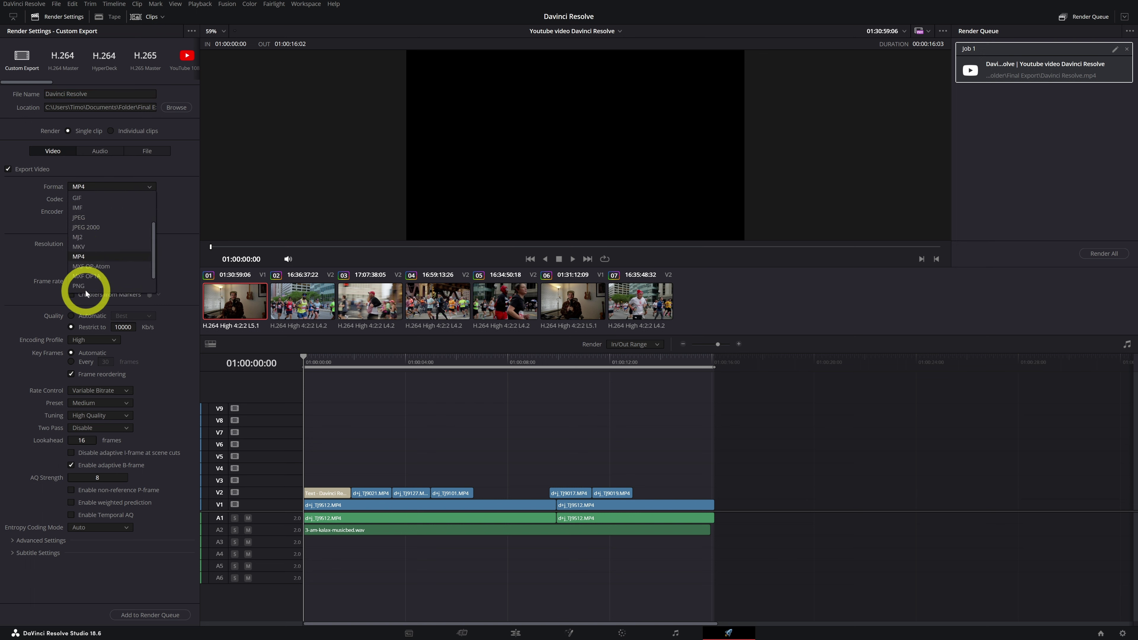
left_click(84, 257)
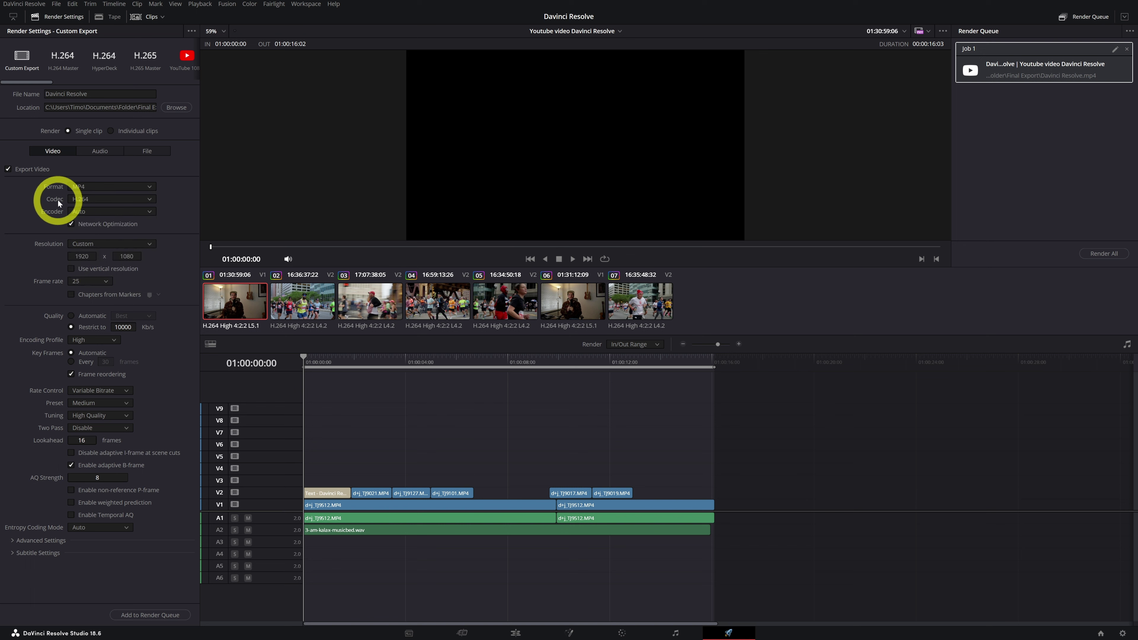
left_click(74, 199)
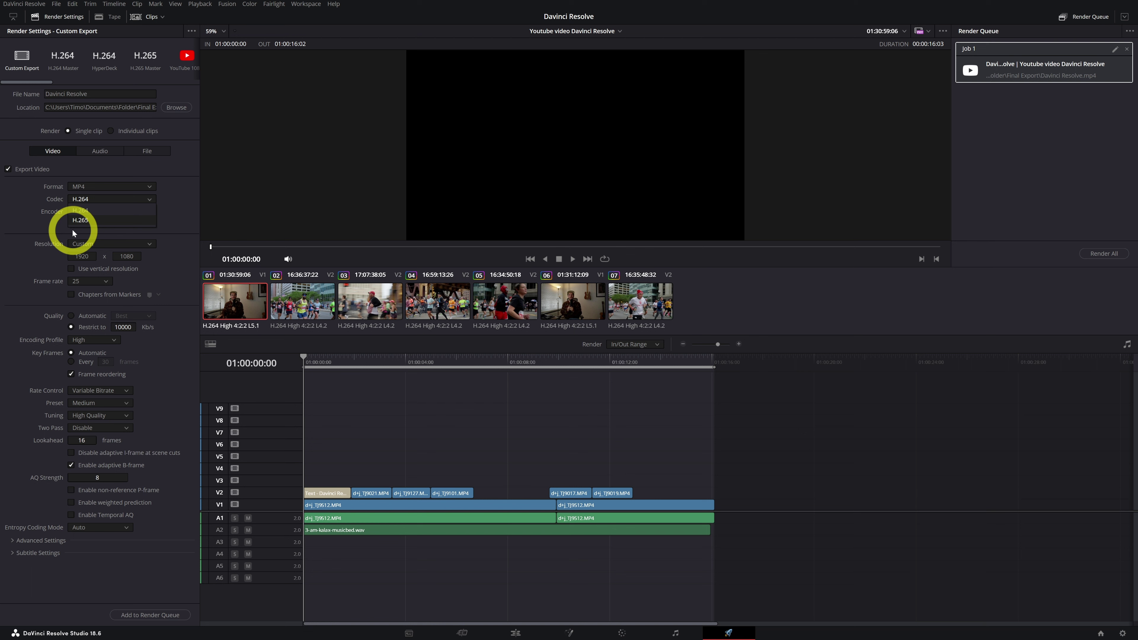
left_click(82, 214)
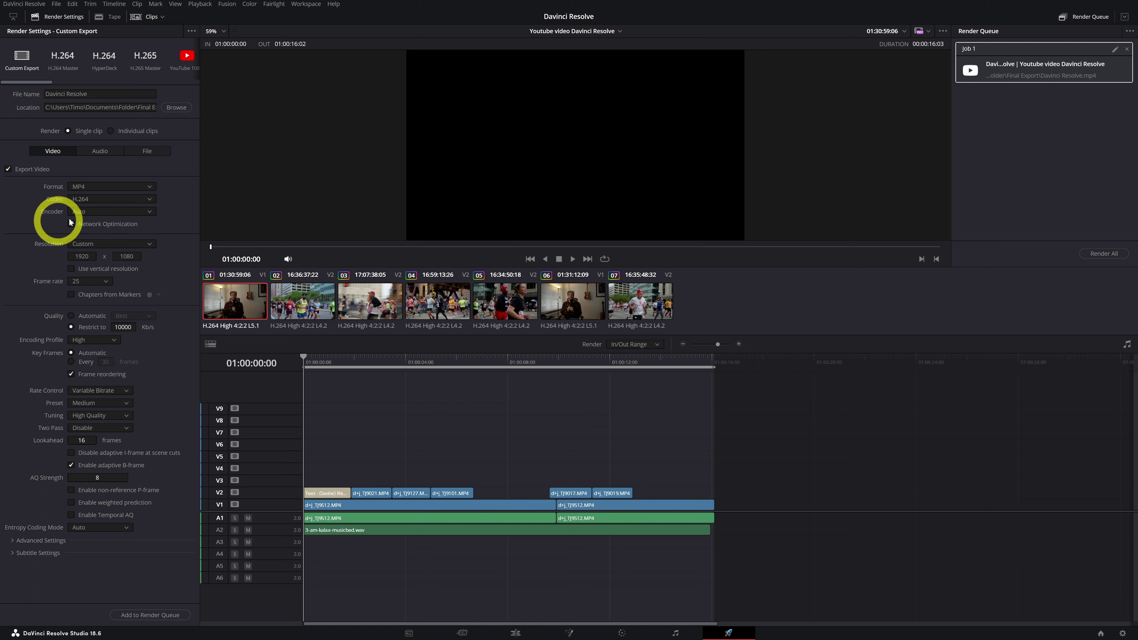
left_click(79, 212)
left_click(82, 232)
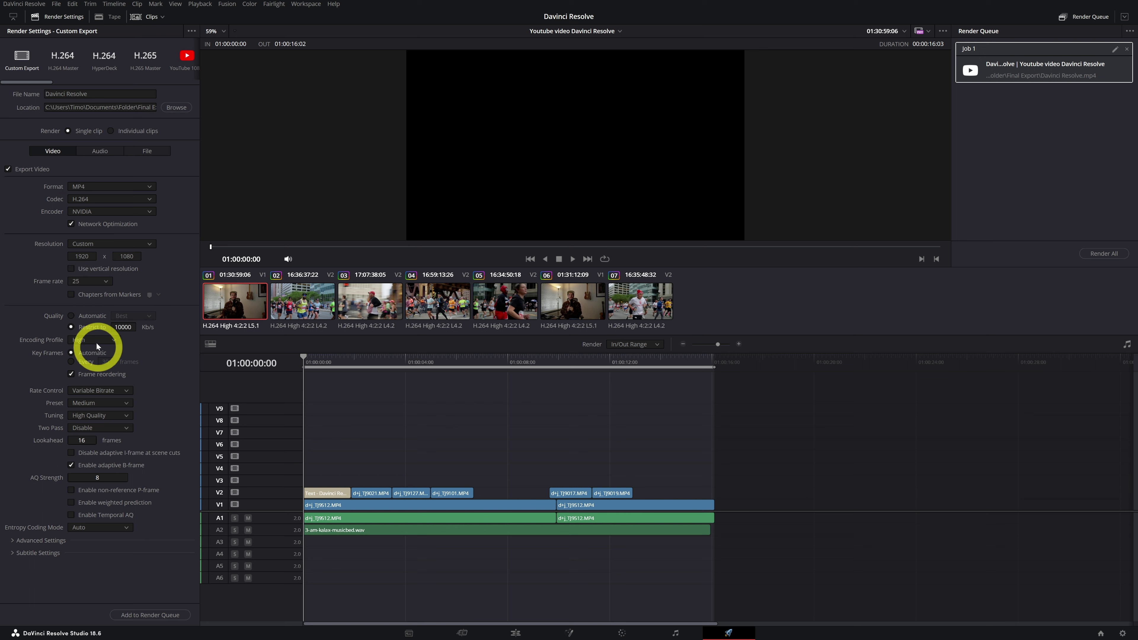
Step: Set the video quality to Automatic and enable "Force sizing to highest quality" in the advanced video settings
left_click(70, 315)
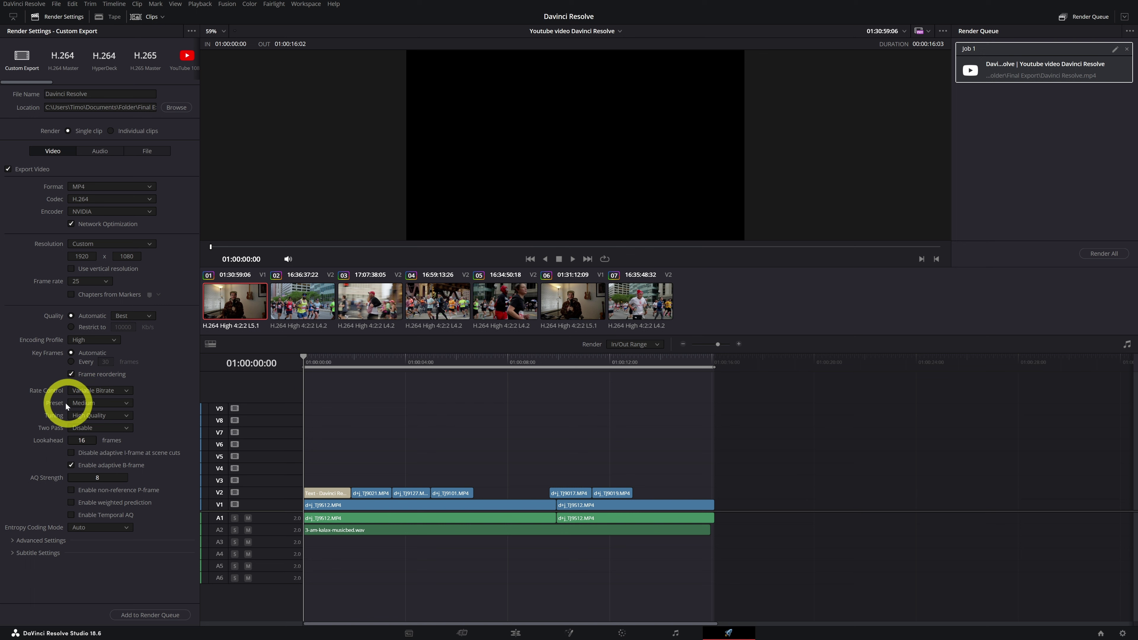
left_click(71, 373)
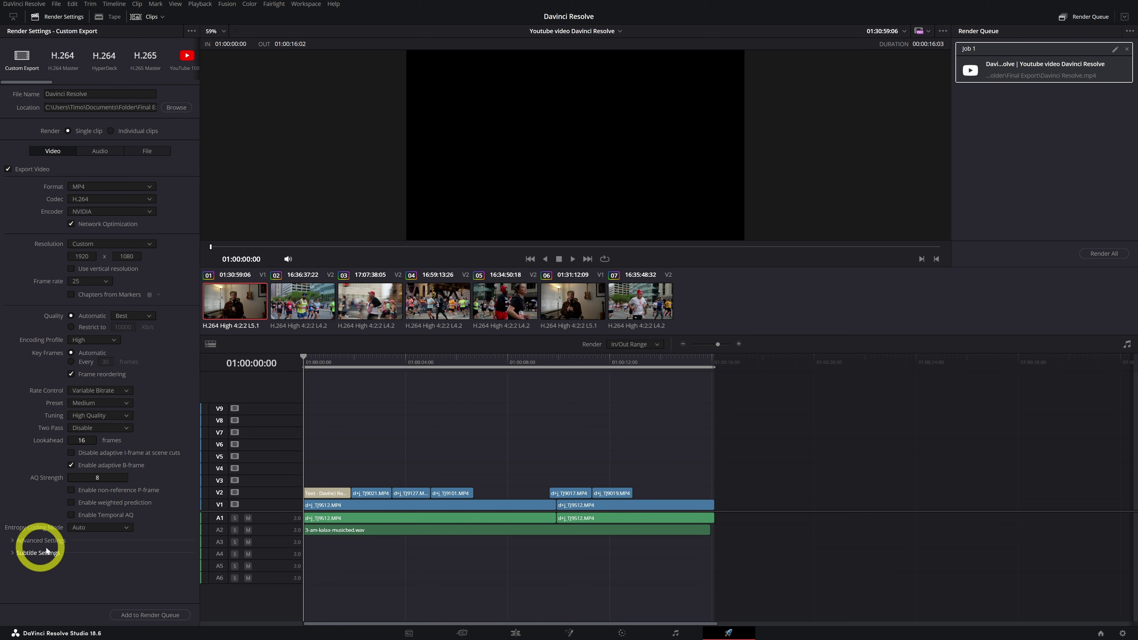
left_click(18, 541)
scroll(44, 475, "down", 4)
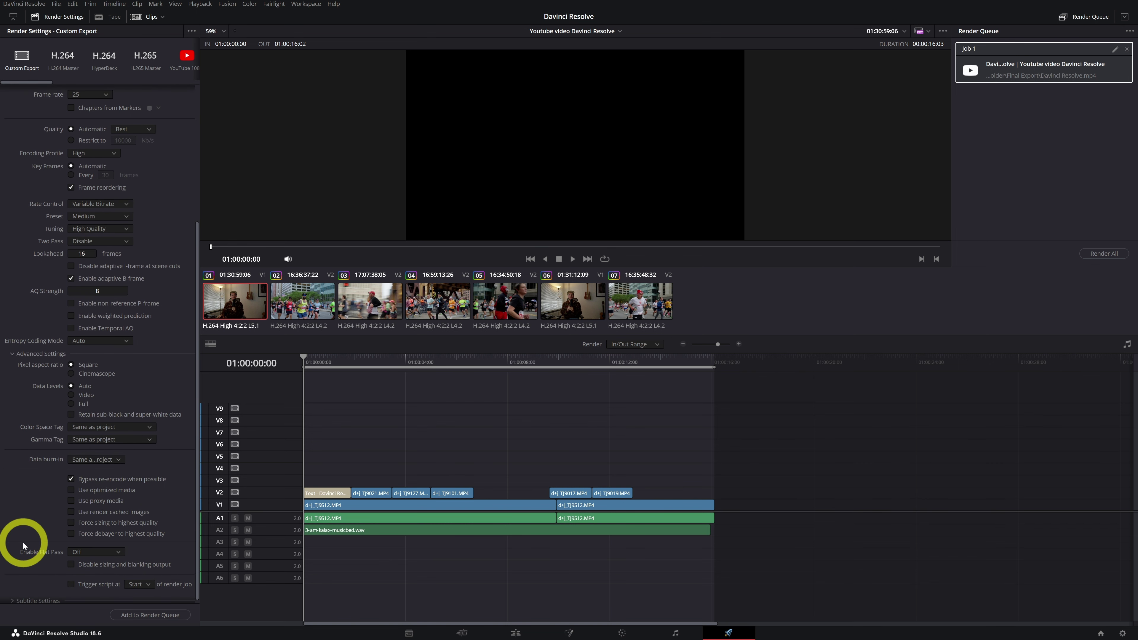
left_click(72, 523)
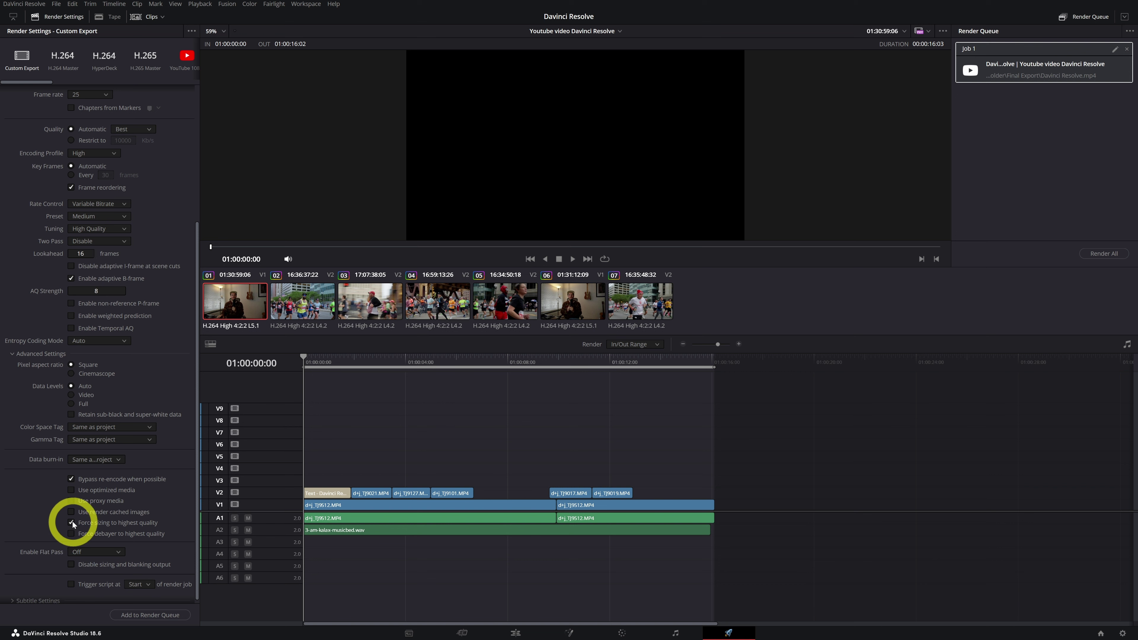
scroll(64, 292, "up", 4)
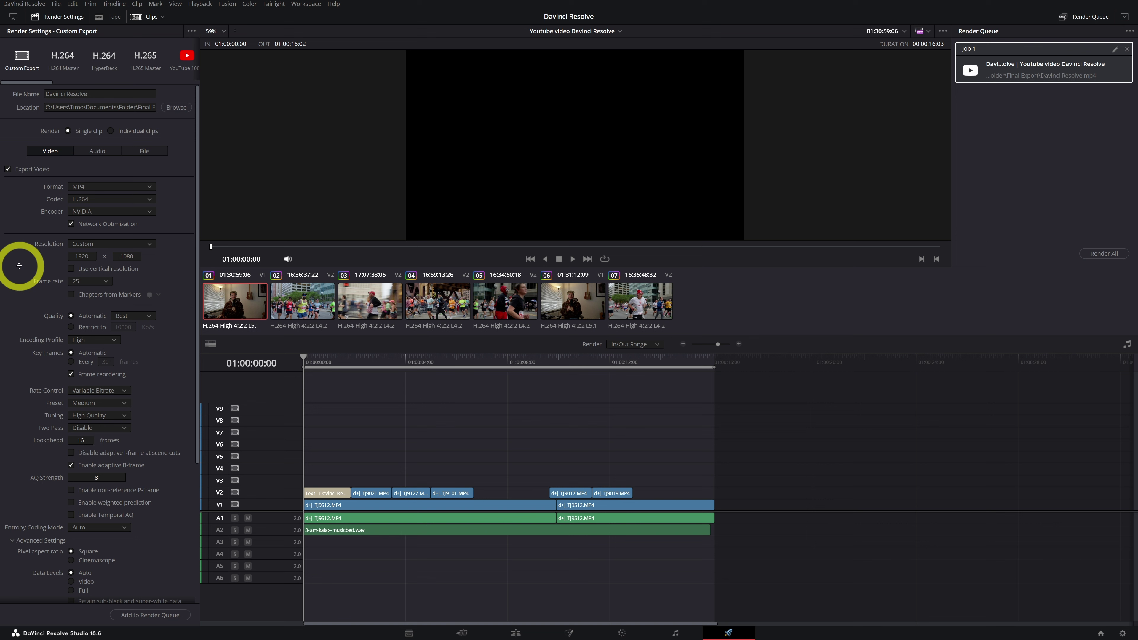
Step: Review the custom export's audio settings and set the render speed to 50 in the file settings
left_click(92, 152)
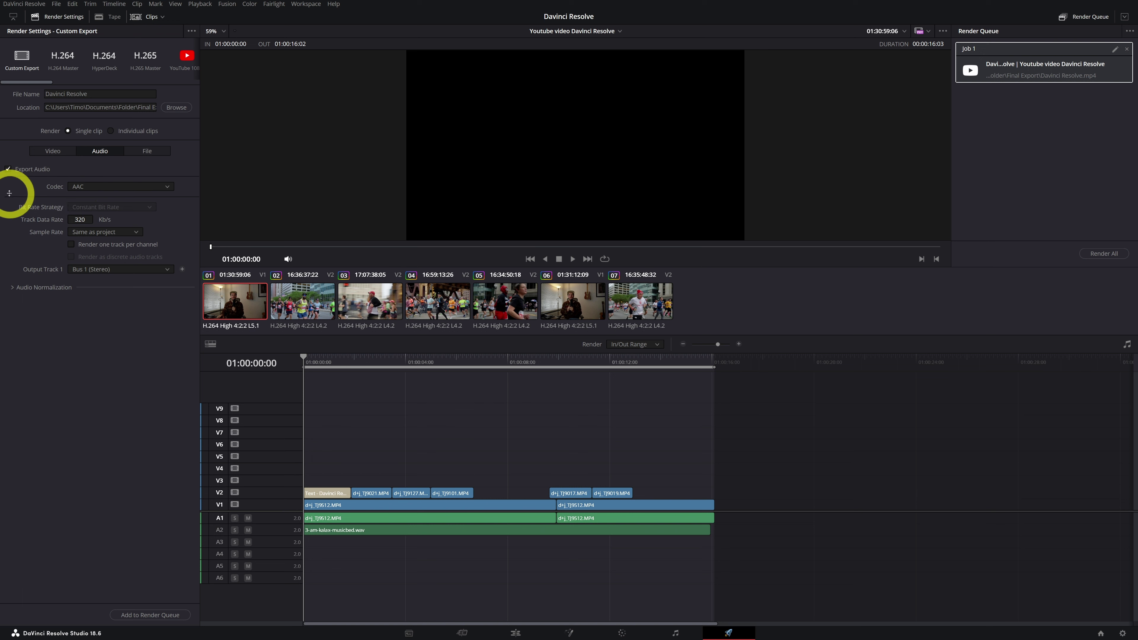
left_click(147, 151)
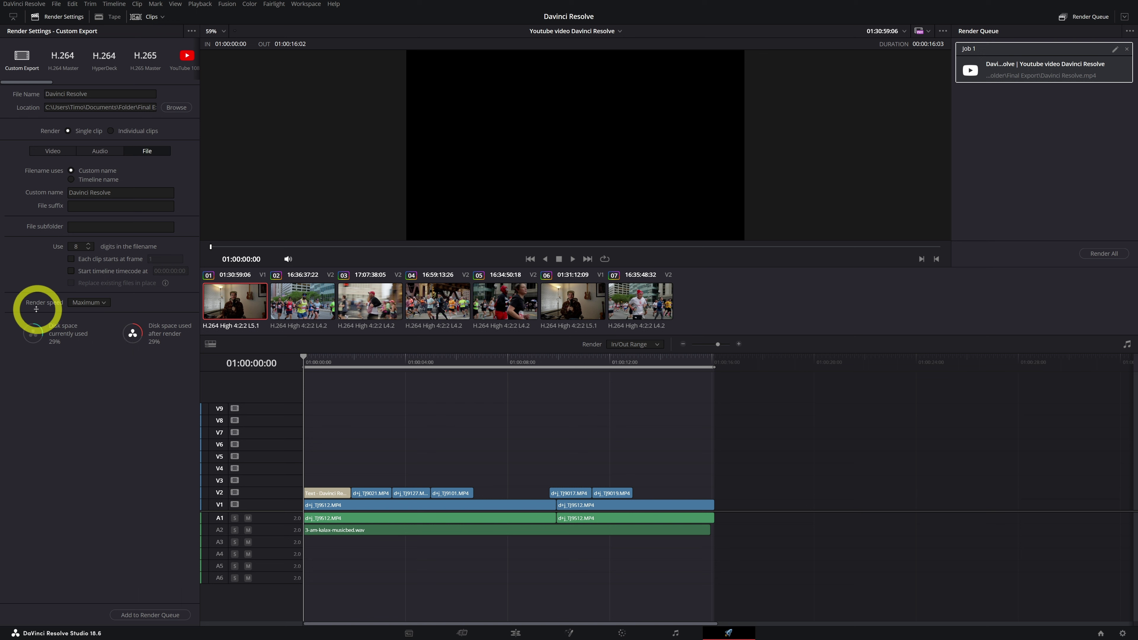
left_click(91, 304)
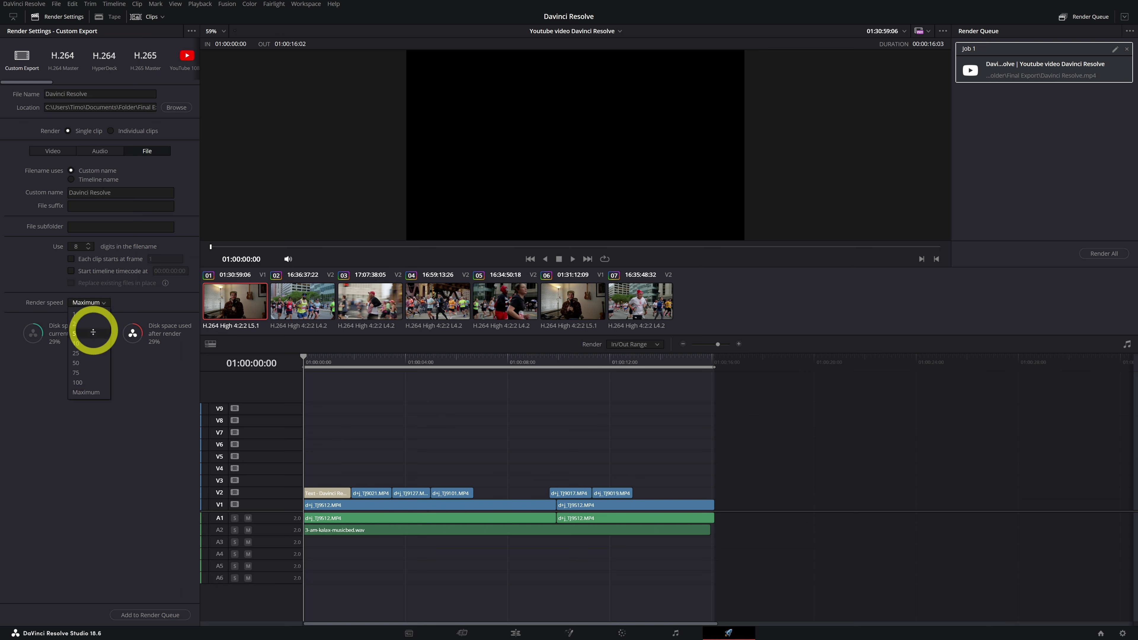
left_click(83, 362)
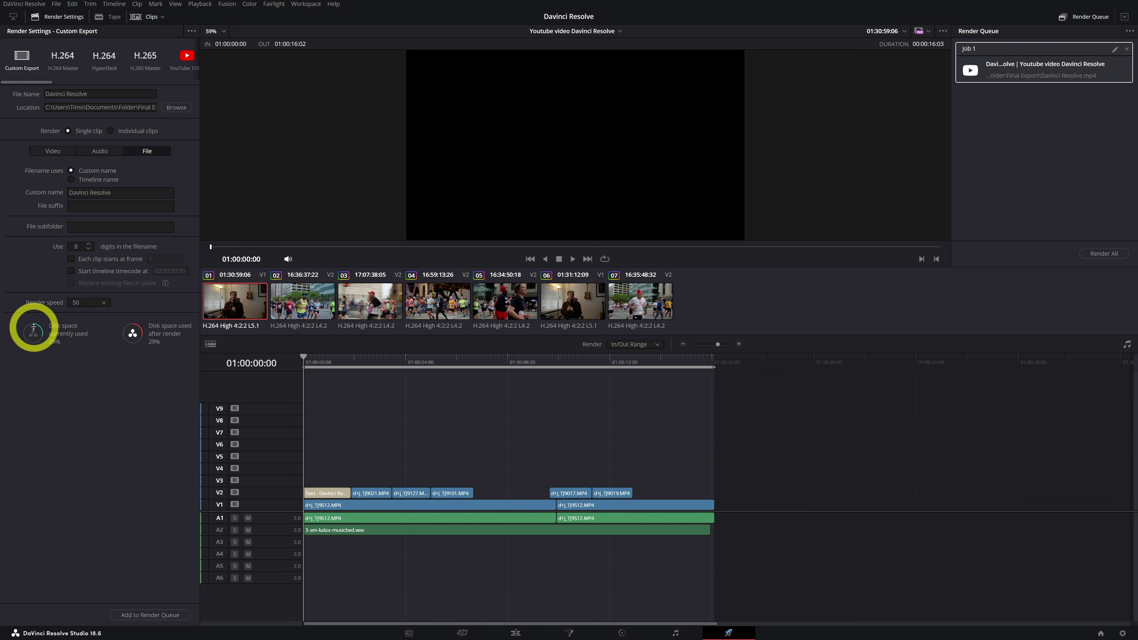
left_click(80, 303)
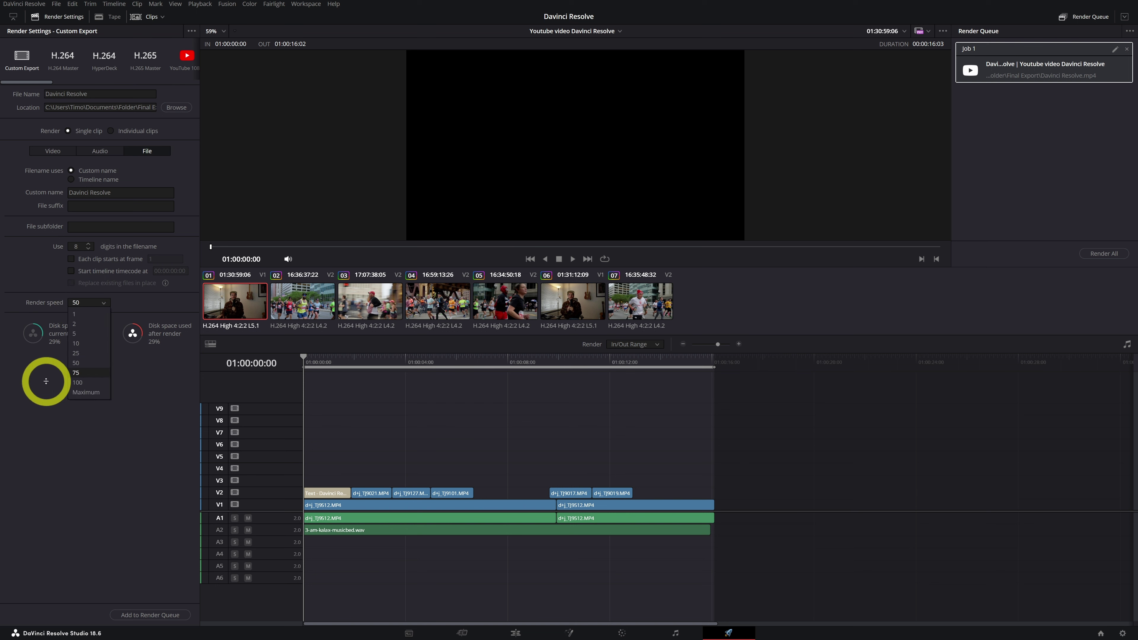
left_click(46, 381)
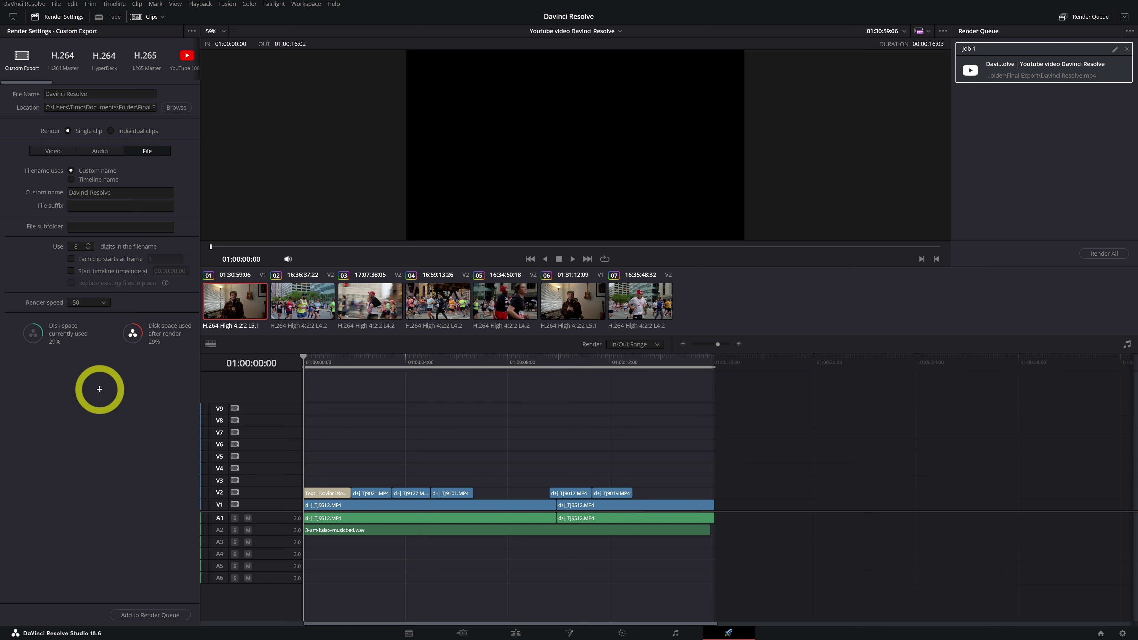
Step: Add the custom MP4 export to the render queue and render that new job
left_click(46, 154)
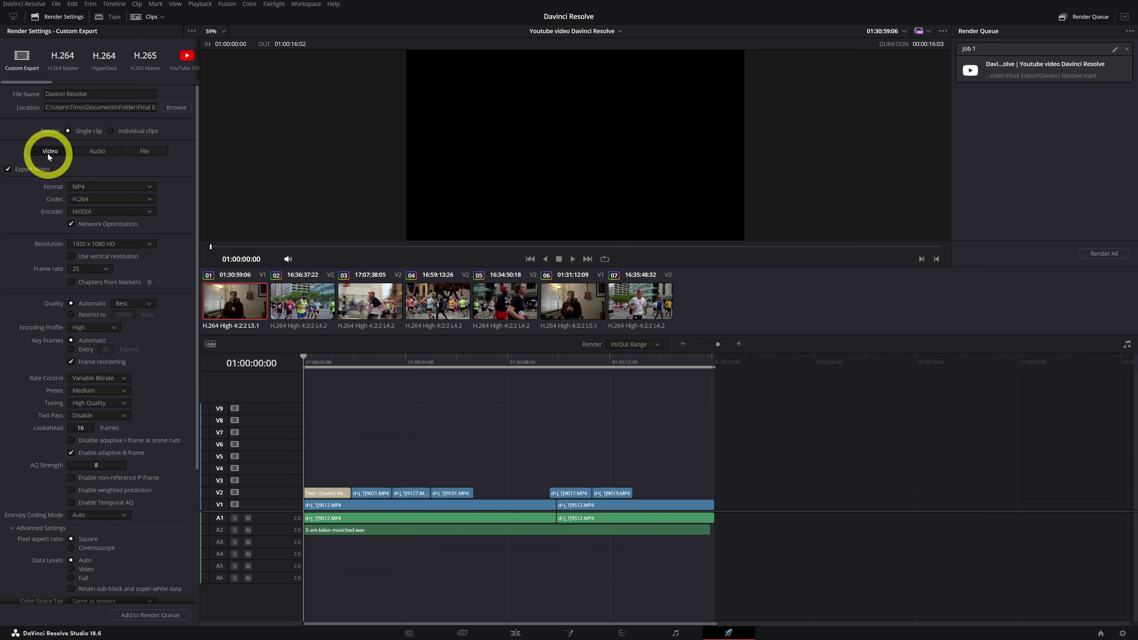
left_click(137, 618)
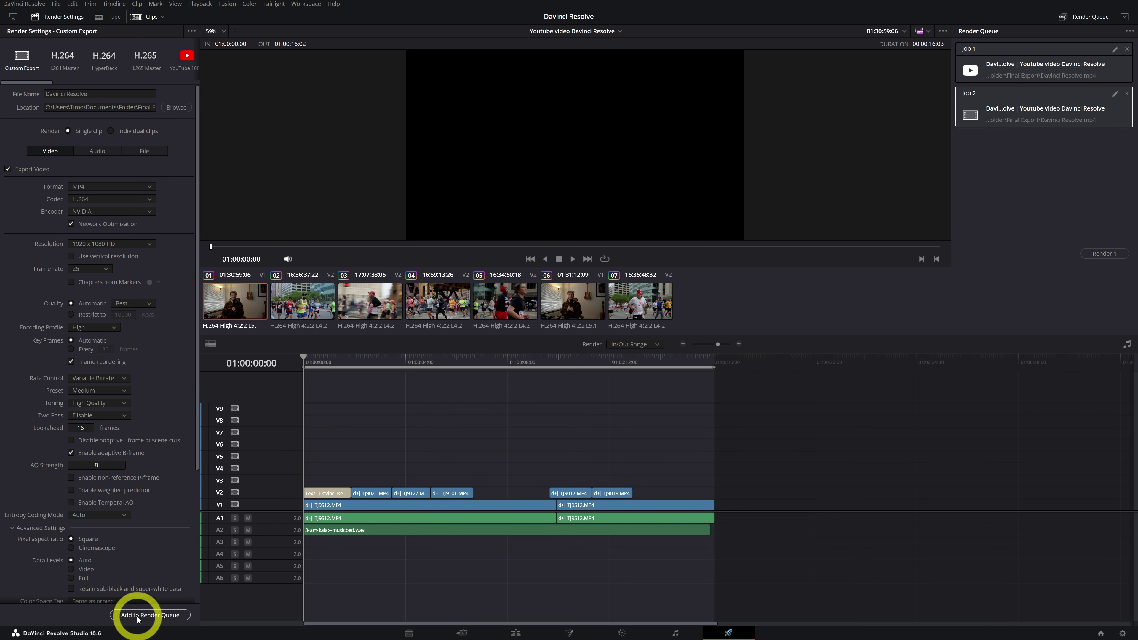
left_click(1089, 255)
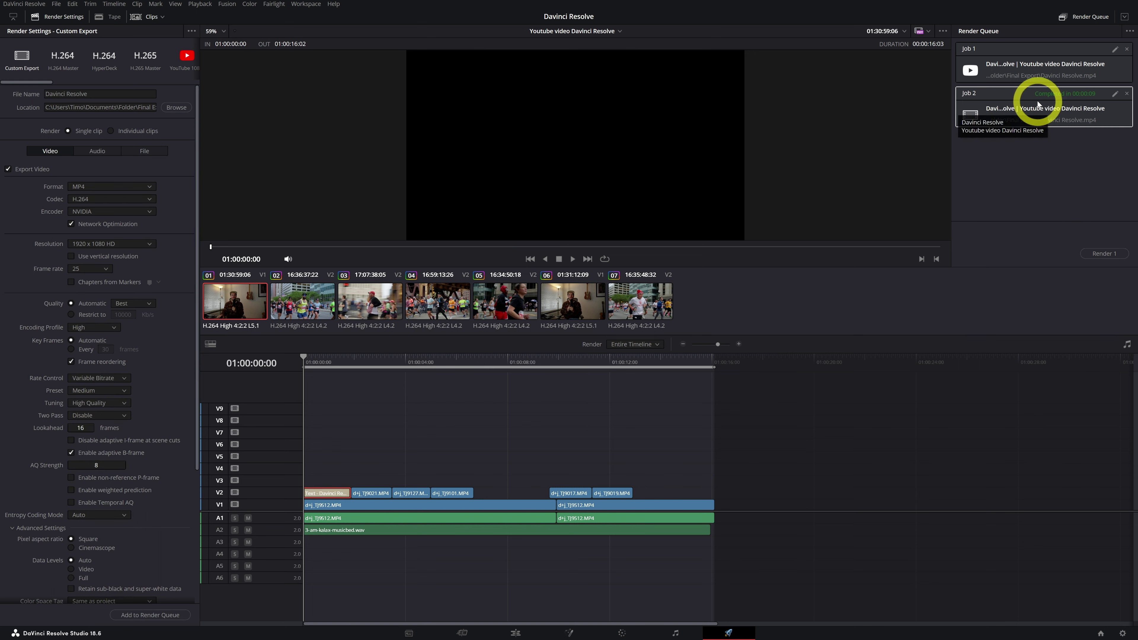
Step: Open the rendered job's file location and play the exported "Davinci Resolve" video in the Final Export folder
right_click(1013, 118)
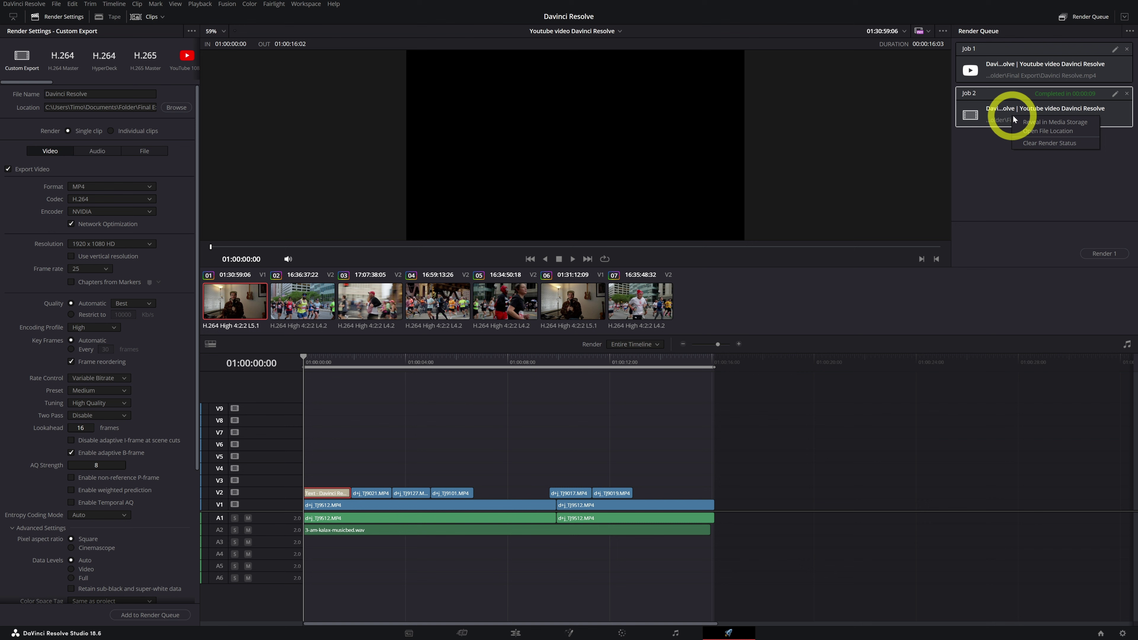
left_click(1053, 131)
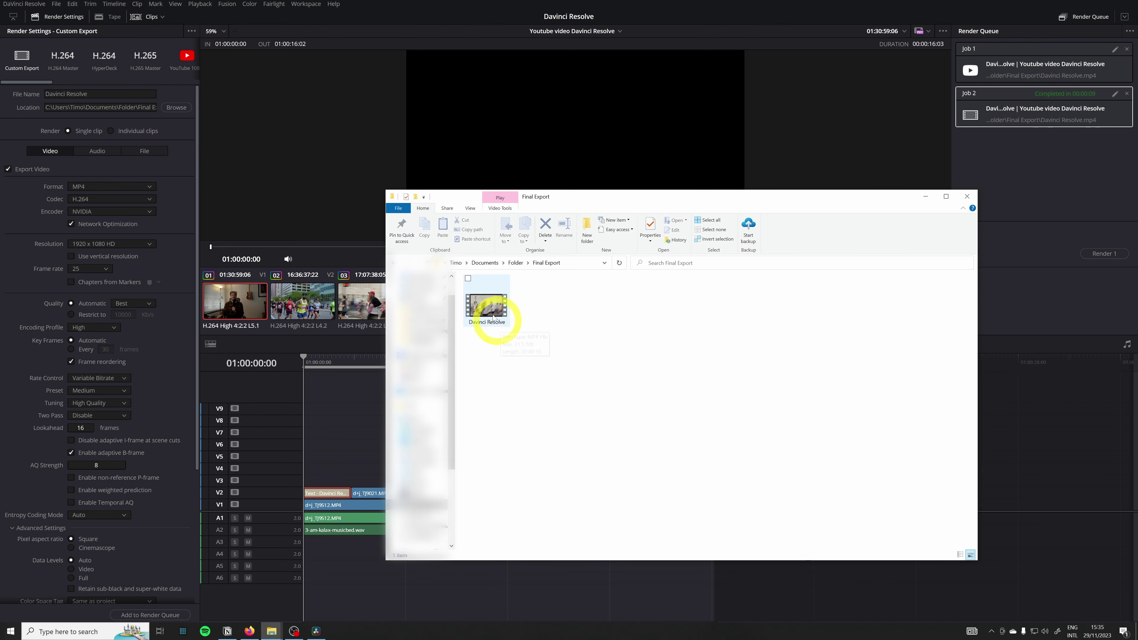
double_click(488, 306)
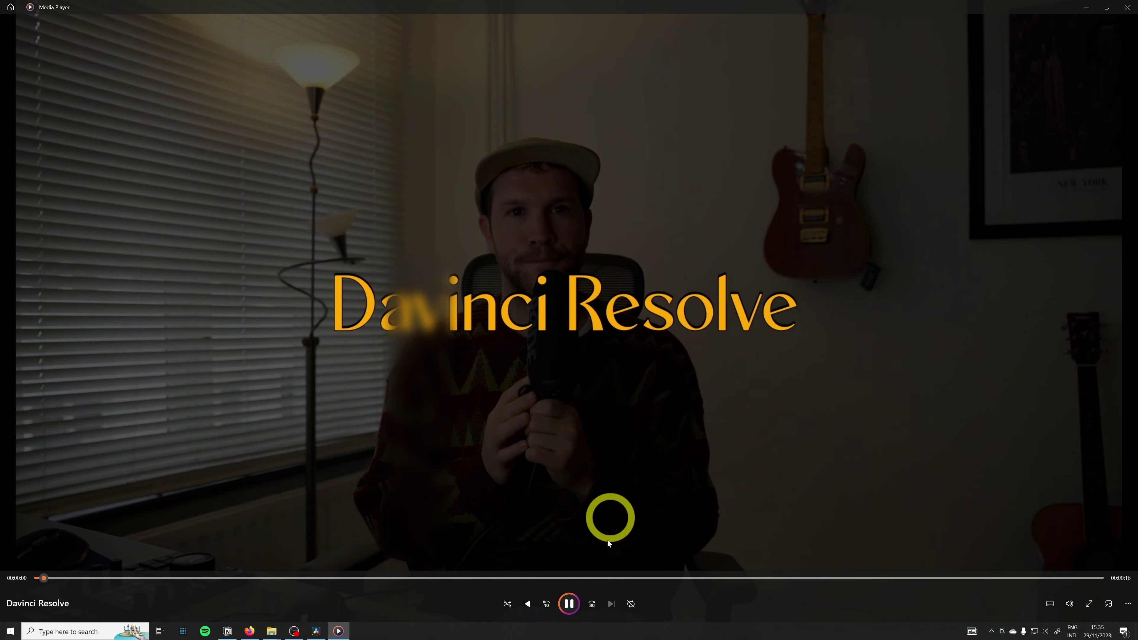